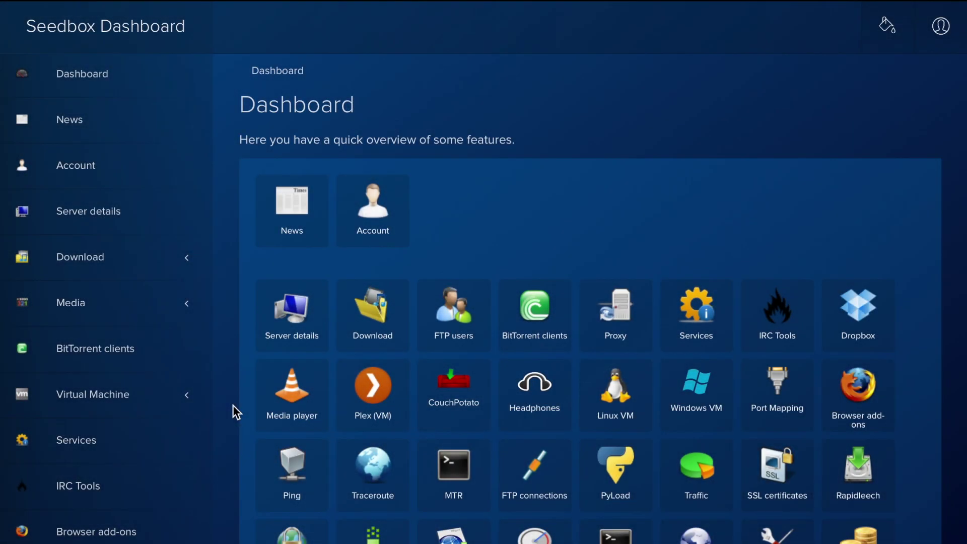
# Expand Virtual Machine in the sidebar and open its Windows page
pyautogui.click(188, 401)
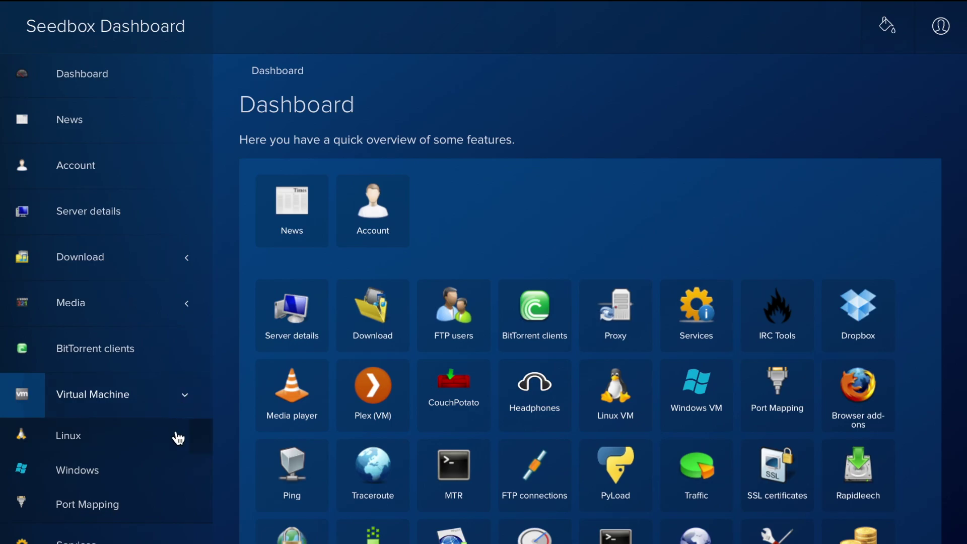
pyautogui.click(167, 472)
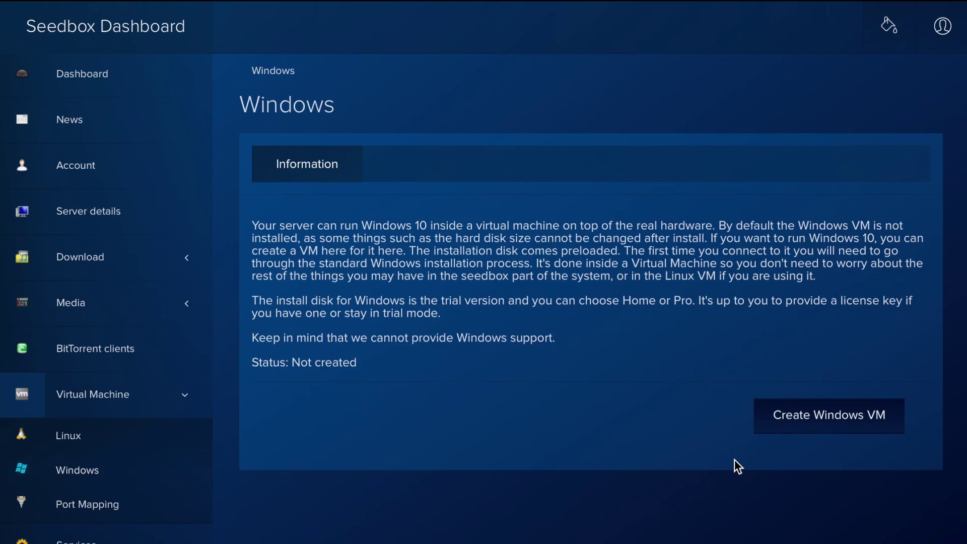
# Fill the Create Windows VM form with Storage 20, Cores 2, RAM 2048 and submit it
pyautogui.click(799, 421)
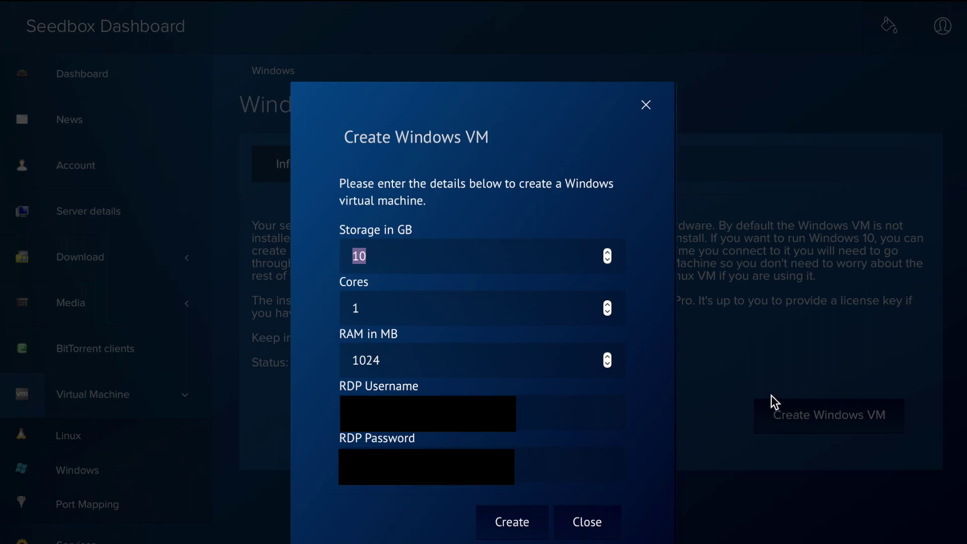
pyautogui.write('20')
pyautogui.press('Tab')
pyautogui.write('2')
pyautogui.press('Tab')
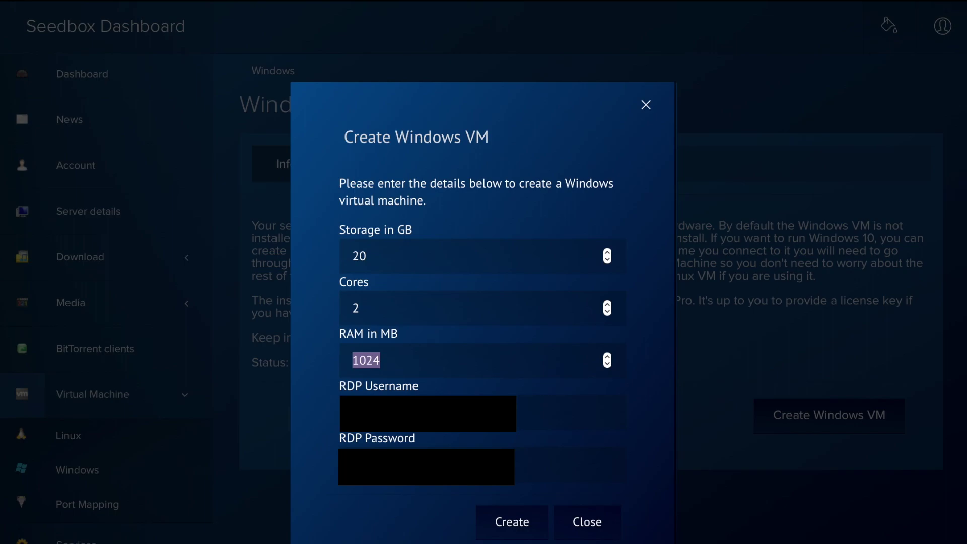
pyautogui.write('2048')
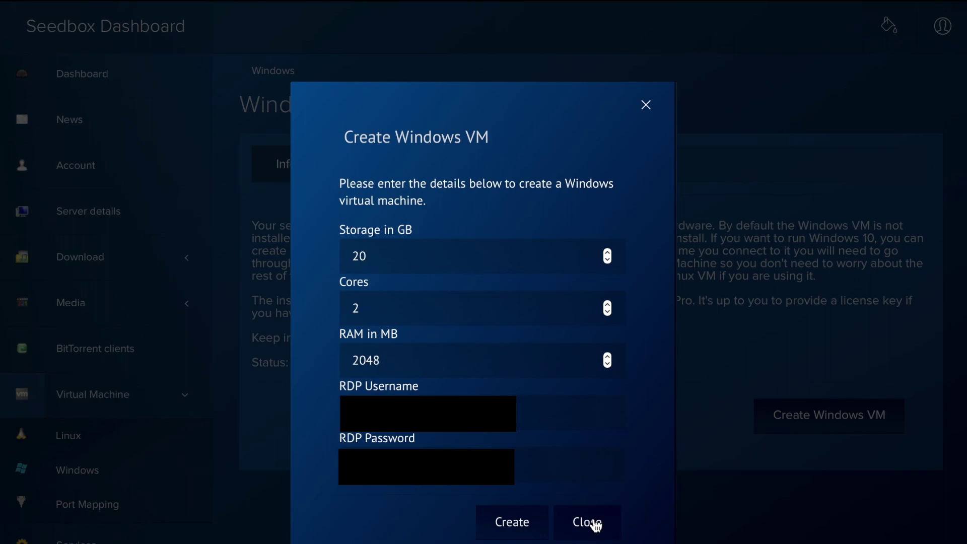
pyautogui.click(512, 524)
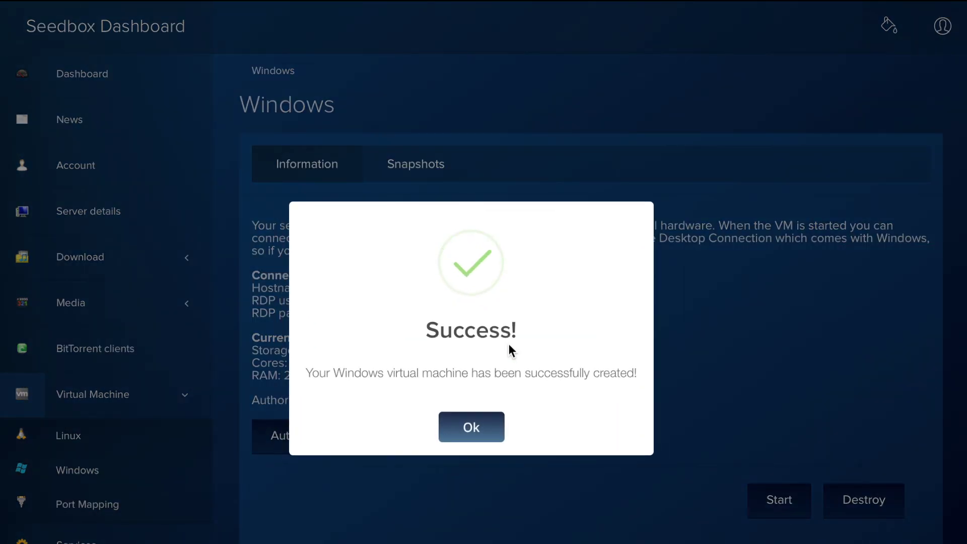
# Acknowledge the creation notice, authorize this IP for the Windows VM, then start the VM
pyautogui.click(473, 426)
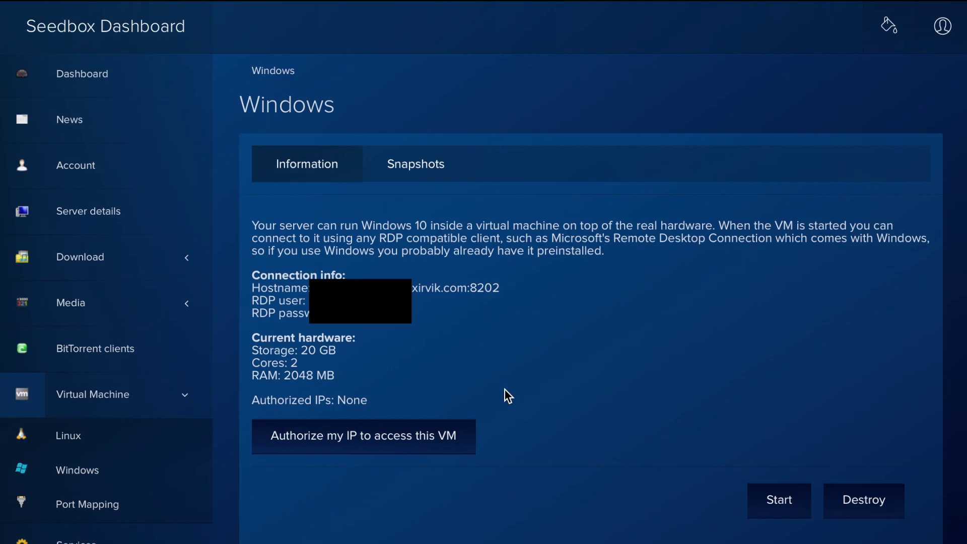
pyautogui.click(446, 435)
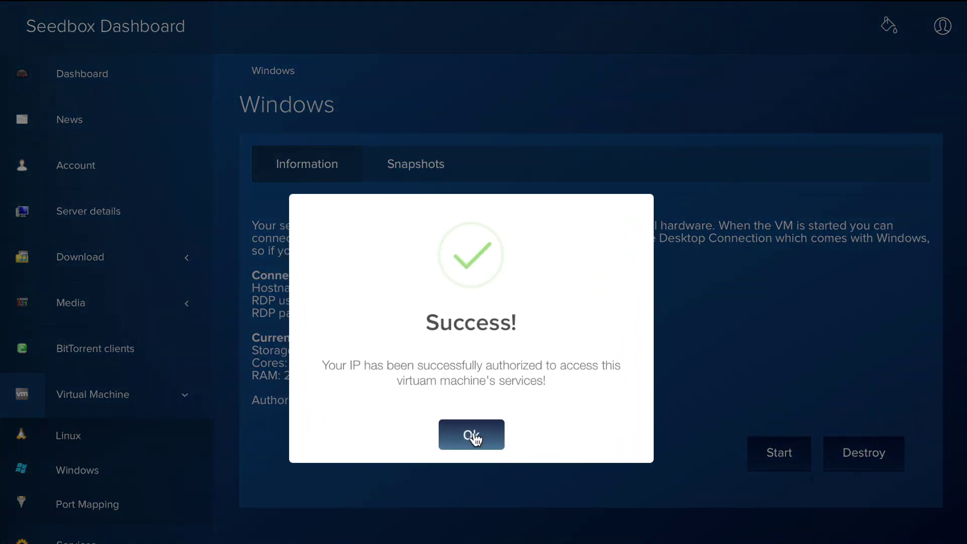
pyautogui.click(473, 434)
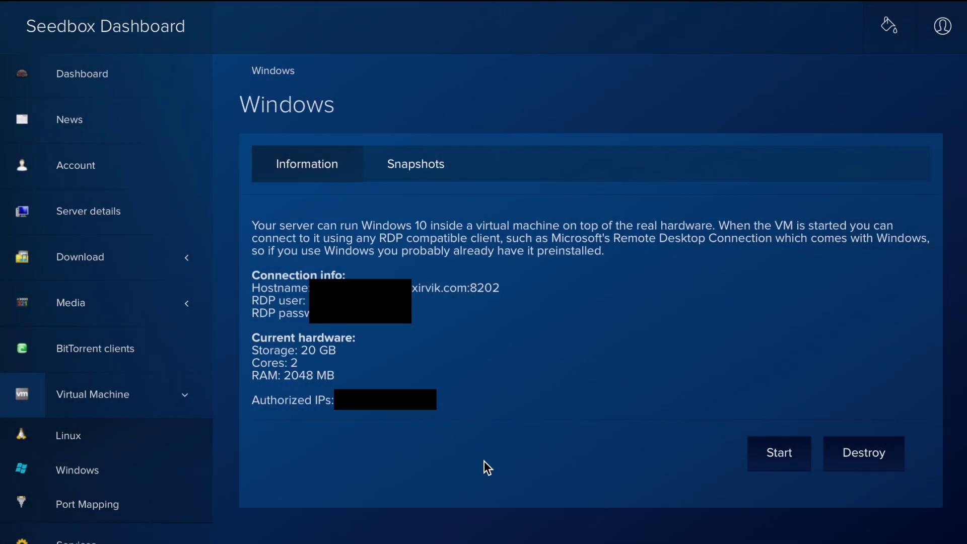
pyautogui.click(769, 456)
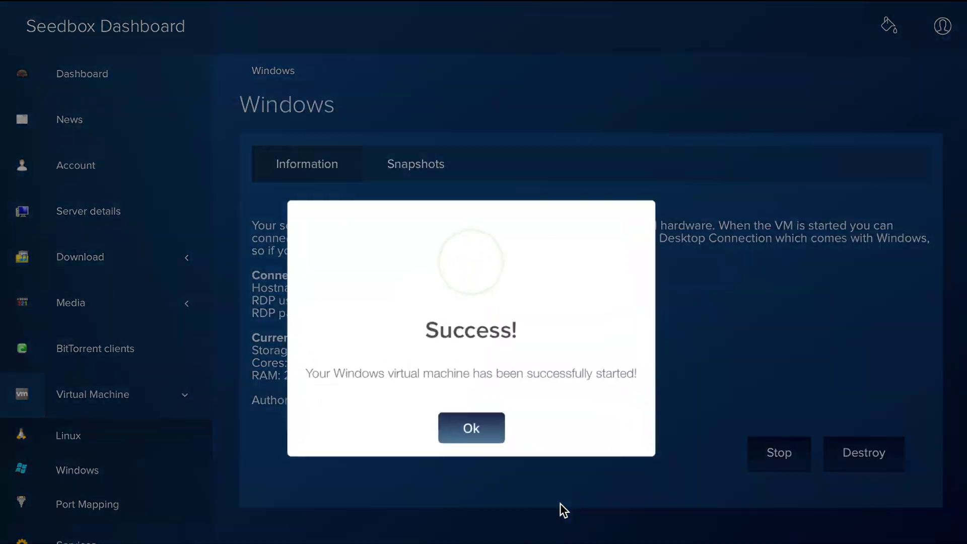
# Dismiss the VM started confirmation
pyautogui.click(469, 433)
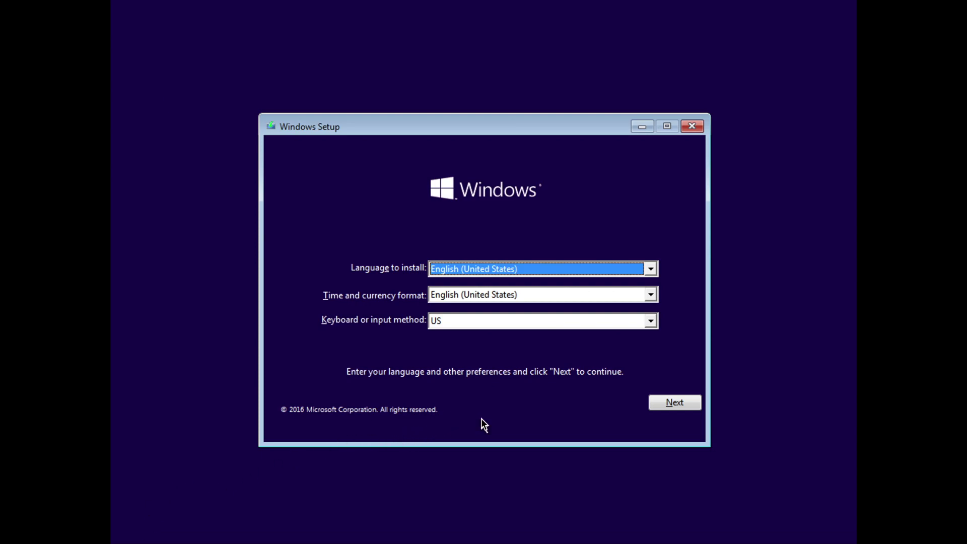
# Run a custom Windows 10 Pro install, skipping the product key, onto the unallocated 20 GB drive
pyautogui.click(671, 402)
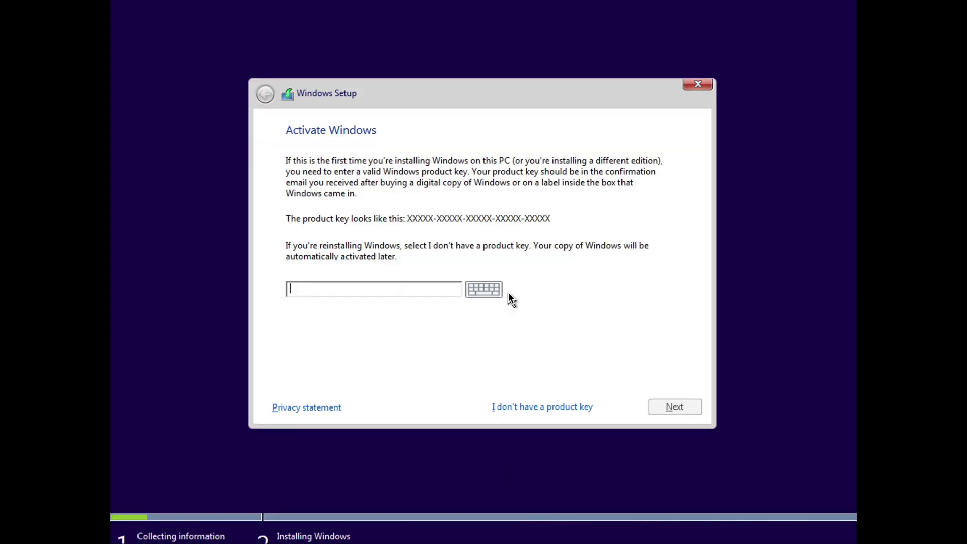
pyautogui.click(543, 408)
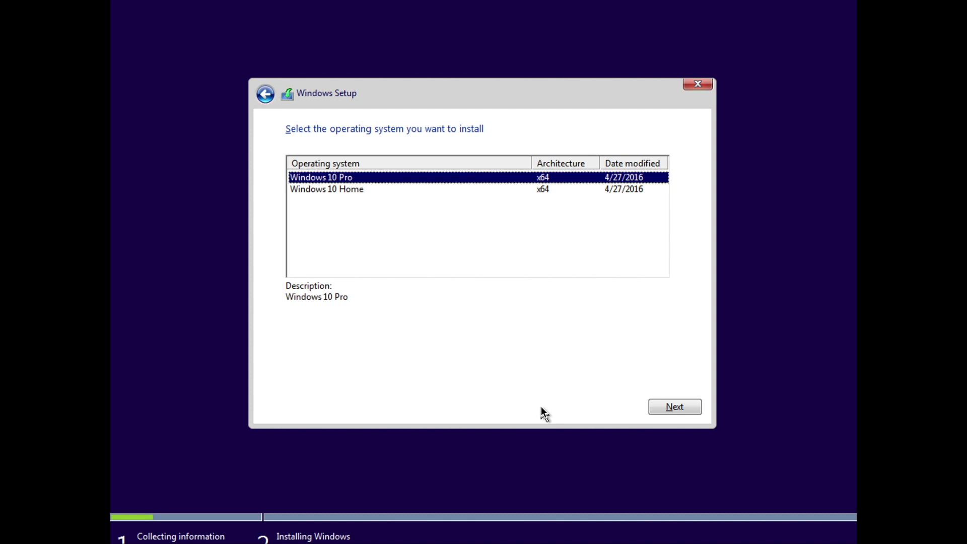
pyautogui.click(676, 408)
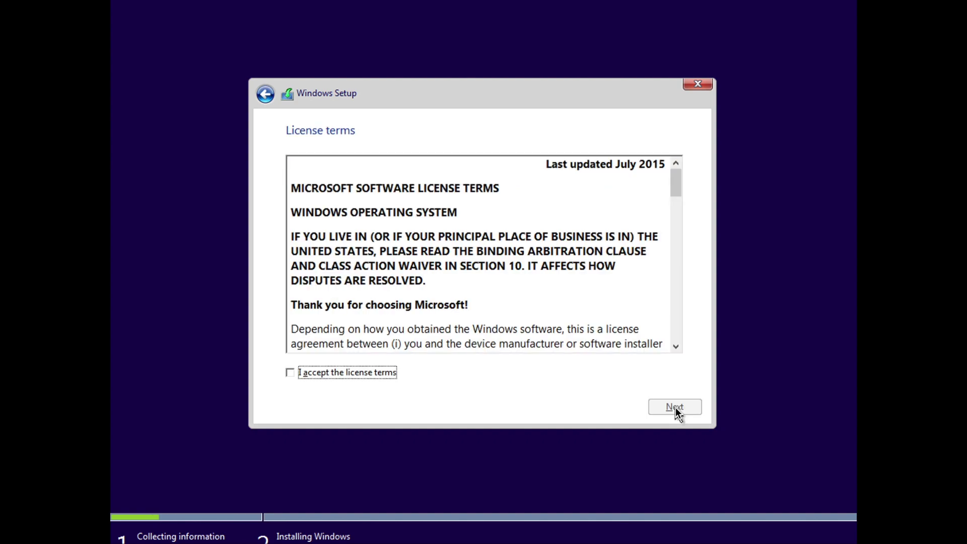
pyautogui.click(387, 374)
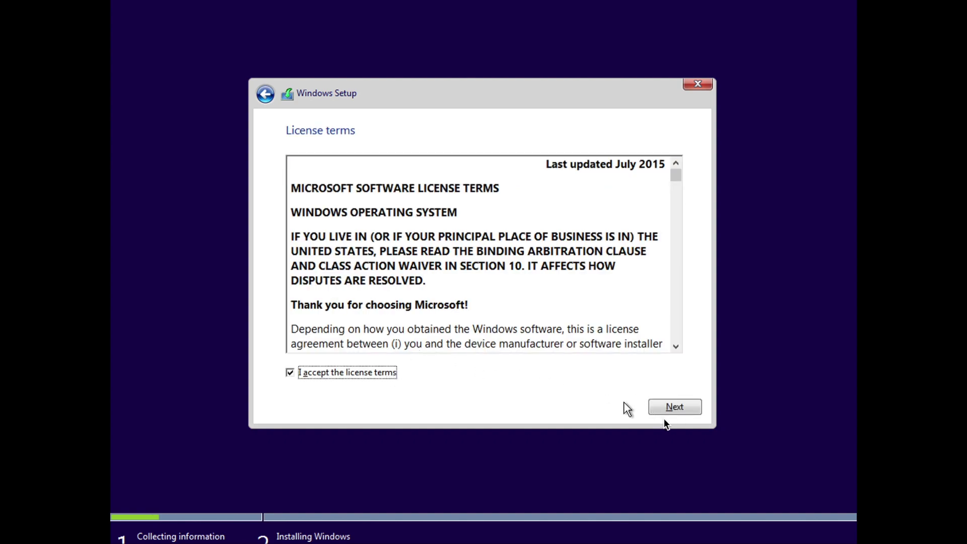
pyautogui.click(674, 405)
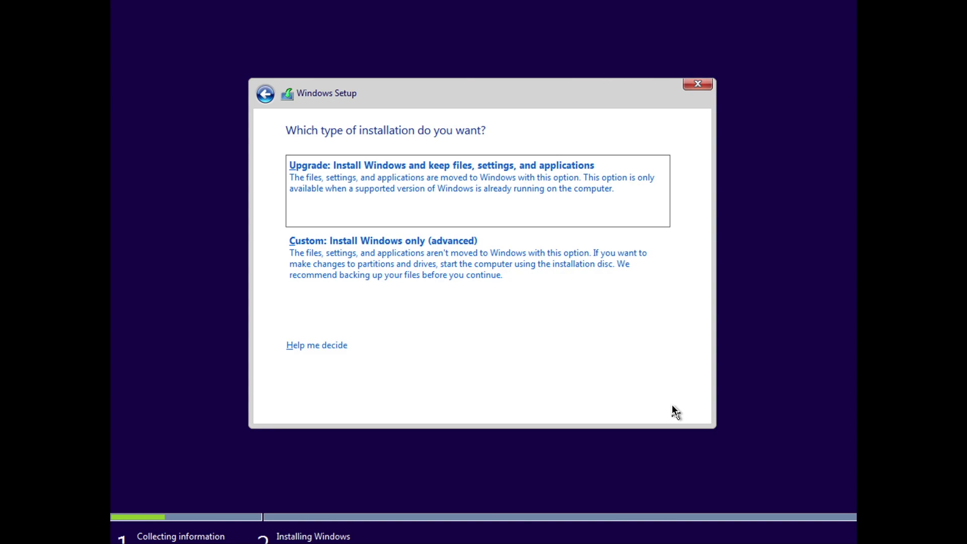
pyautogui.click(593, 294)
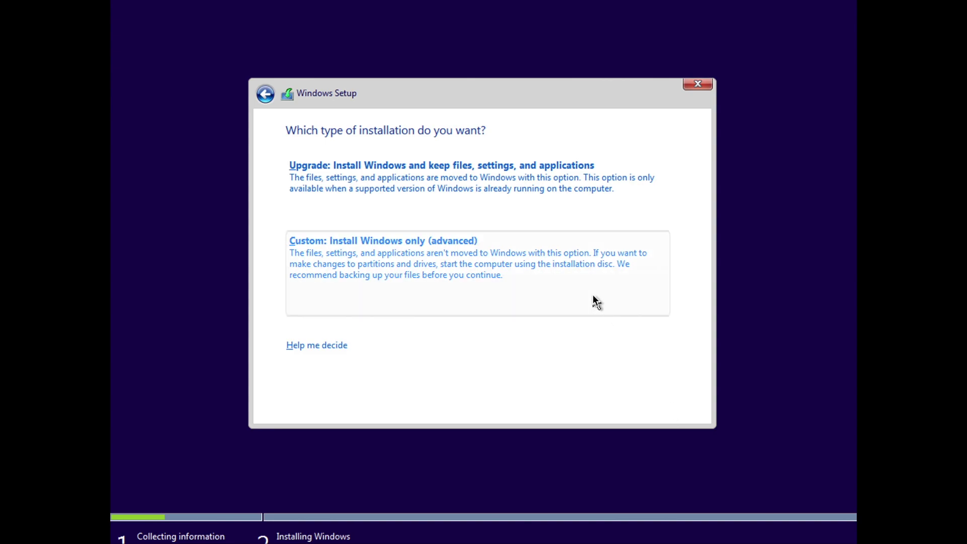
pyautogui.click(678, 406)
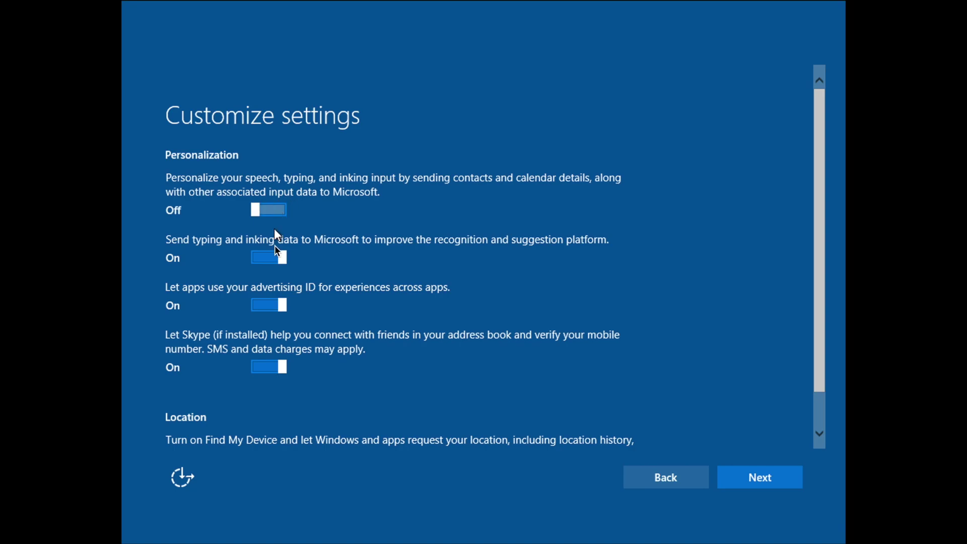
# Turn off typing/inking data, advertising ID and Skype contact matching, and choose I own it
pyautogui.click(273, 258)
pyautogui.click(267, 306)
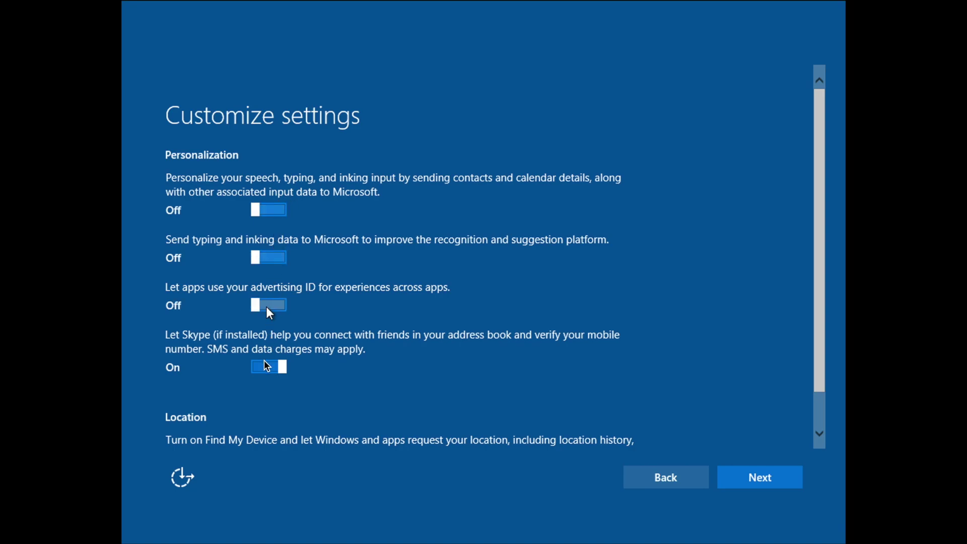
pyautogui.click(265, 365)
pyautogui.scroll(-1, 264, 365)
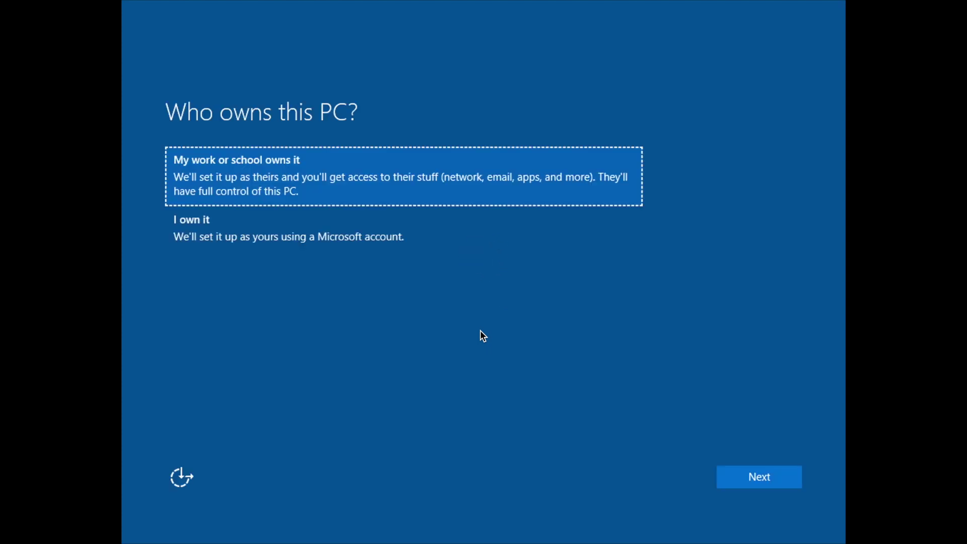
pyautogui.click(379, 223)
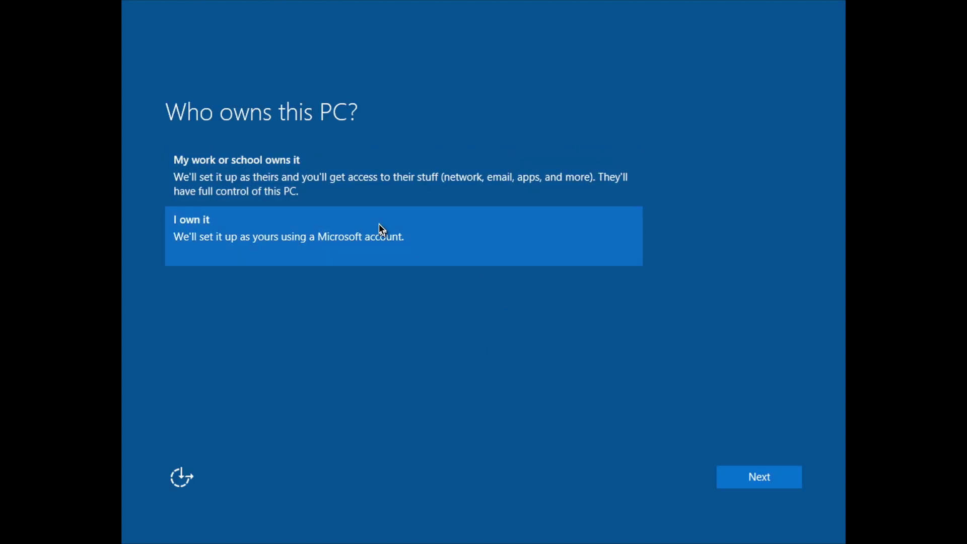
pyautogui.click(749, 481)
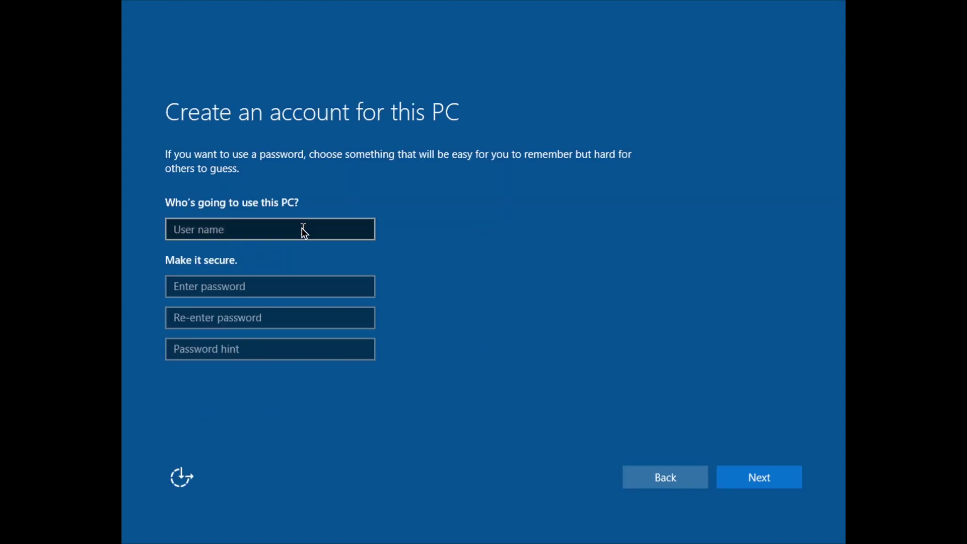
# Create the local account with a user name and a confirmed password
pyautogui.click(302, 230)
pyautogui.write('Username')
pyautogui.press('Tab')
pyautogui.write('Password1')
pyautogui.press('Tab')
pyautogui.write('Password1')
pyautogui.click(781, 479)
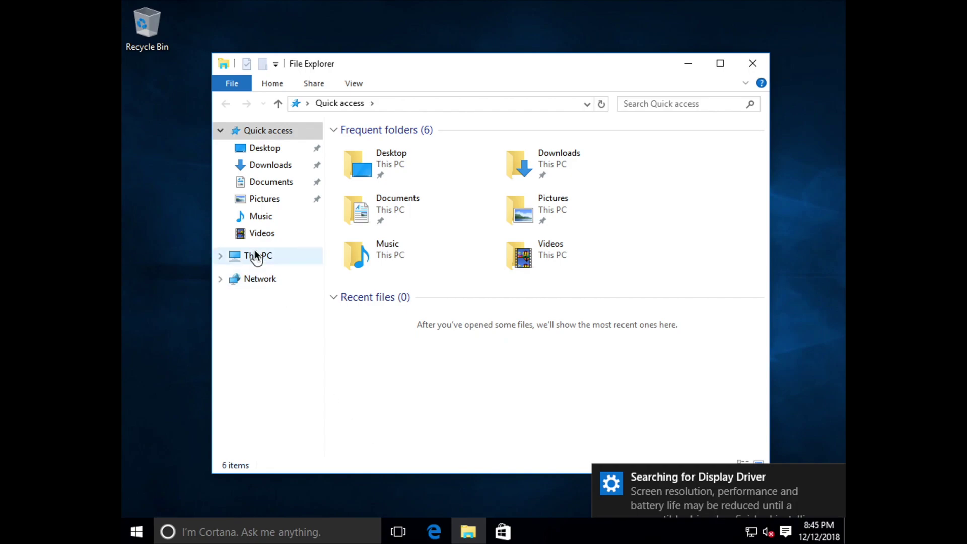
# Open the VirtualBox Guest Additions CD Drive (E:) from This PC
pyautogui.click(256, 256)
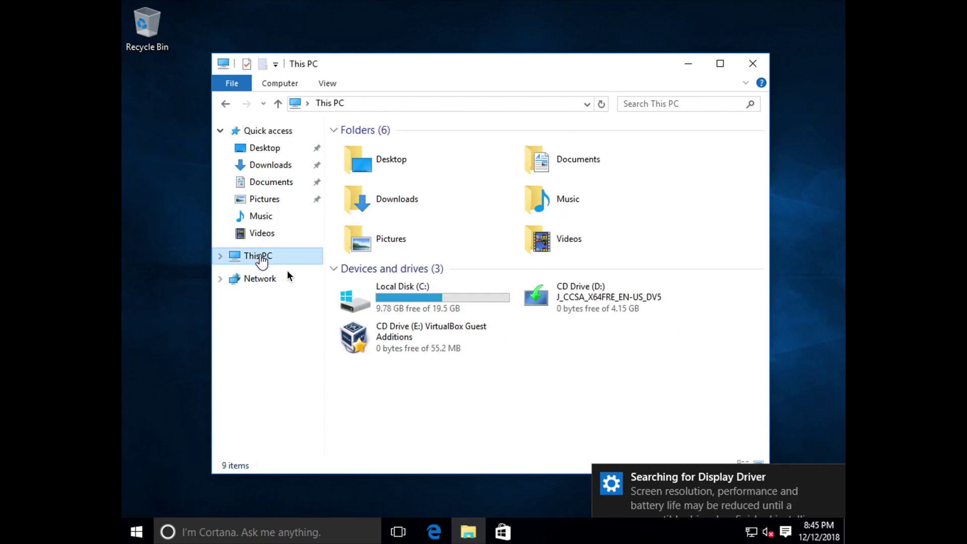
pyautogui.doubleClick(395, 340)
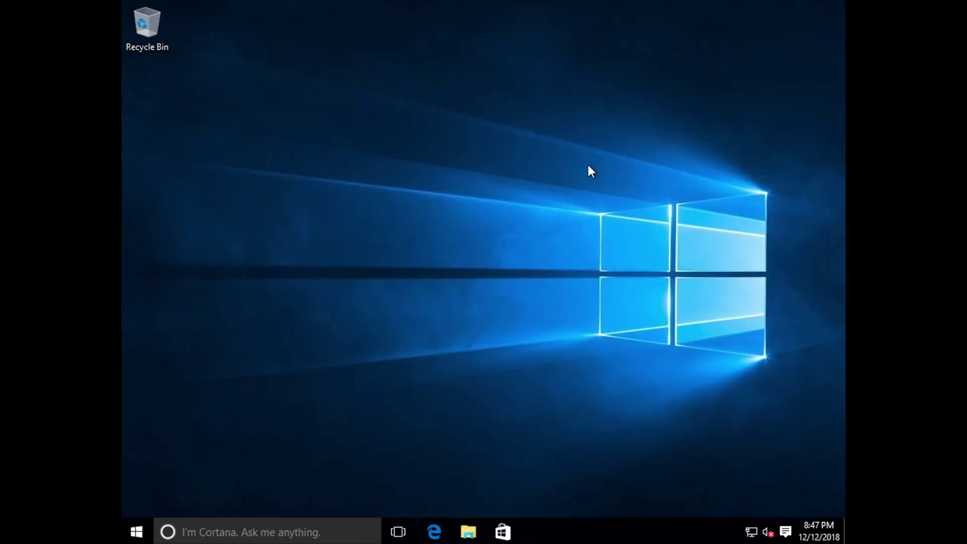
# In a new File Explorer window, open hostshare (F:) and play the Big Buck Bunny video
pyautogui.click(468, 532)
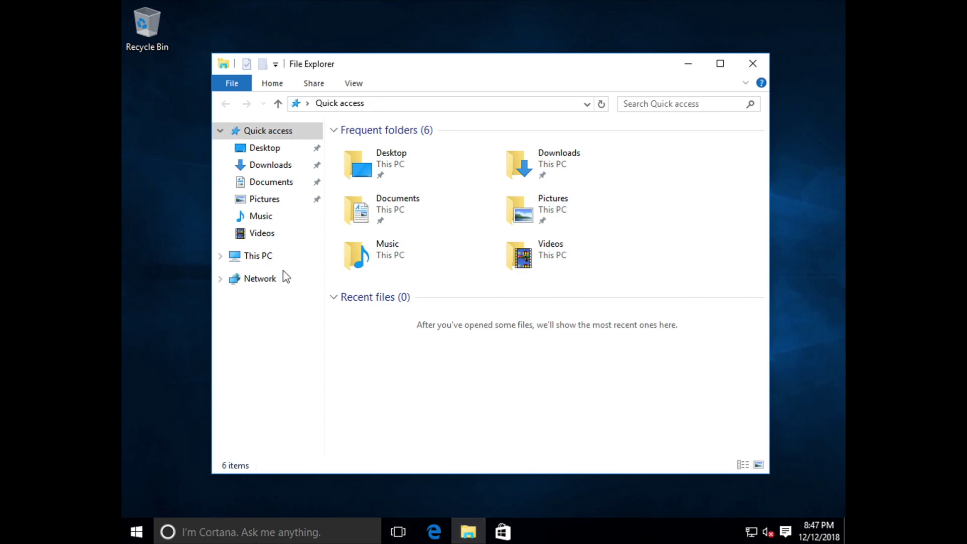
pyautogui.click(274, 259)
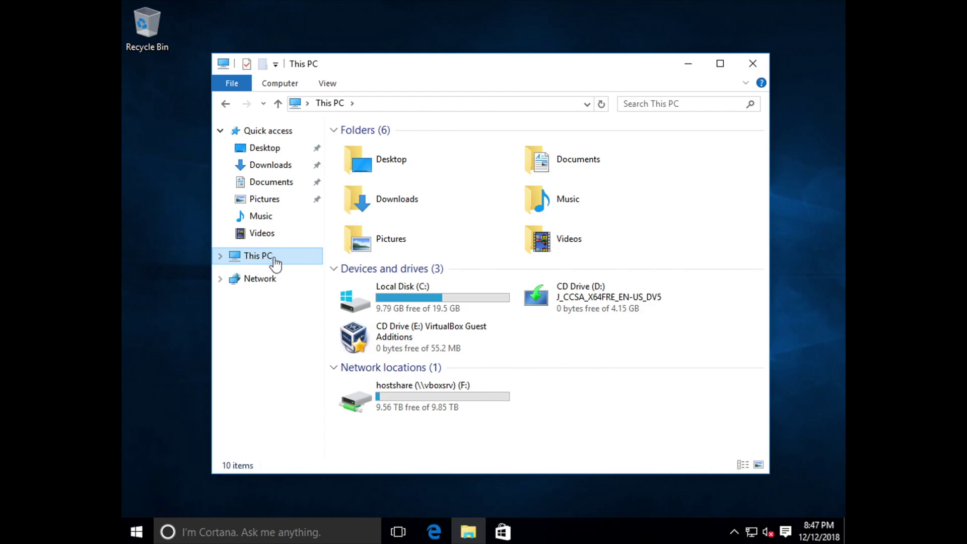
pyautogui.doubleClick(373, 400)
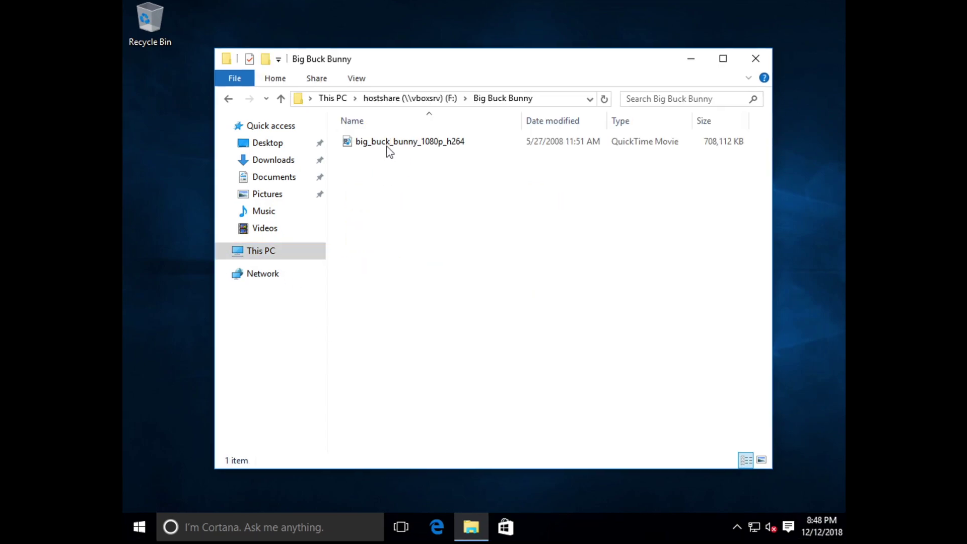
pyautogui.doubleClick(386, 144)
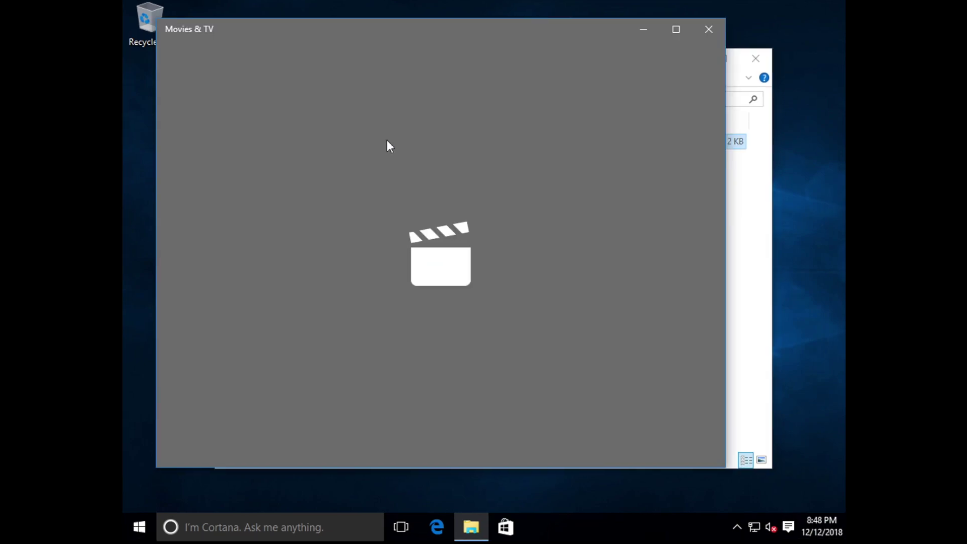